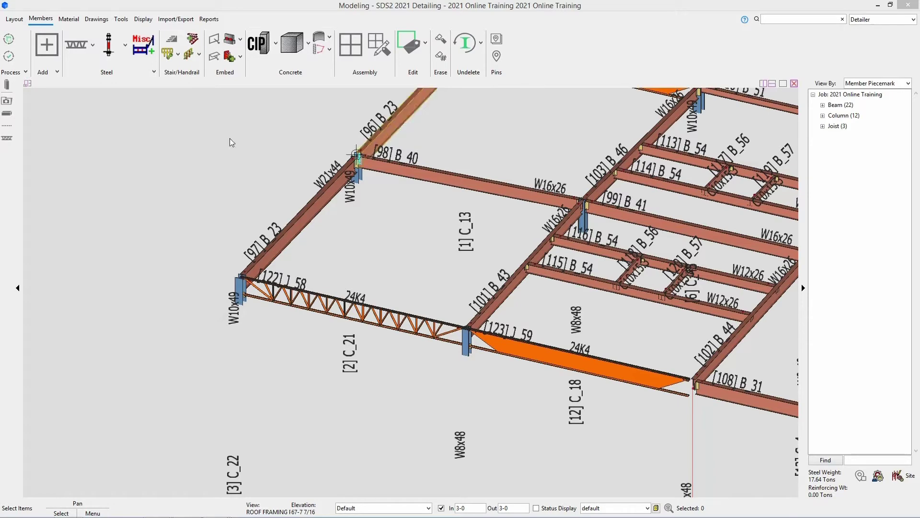
# Display the saved SECOND FLOOR erection view as the plan
pyautogui.click(15, 20)
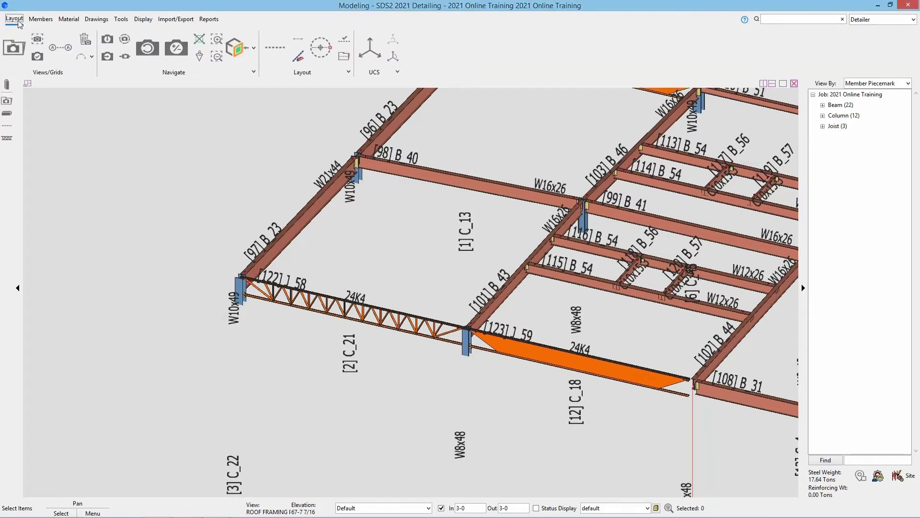
pyautogui.click(19, 52)
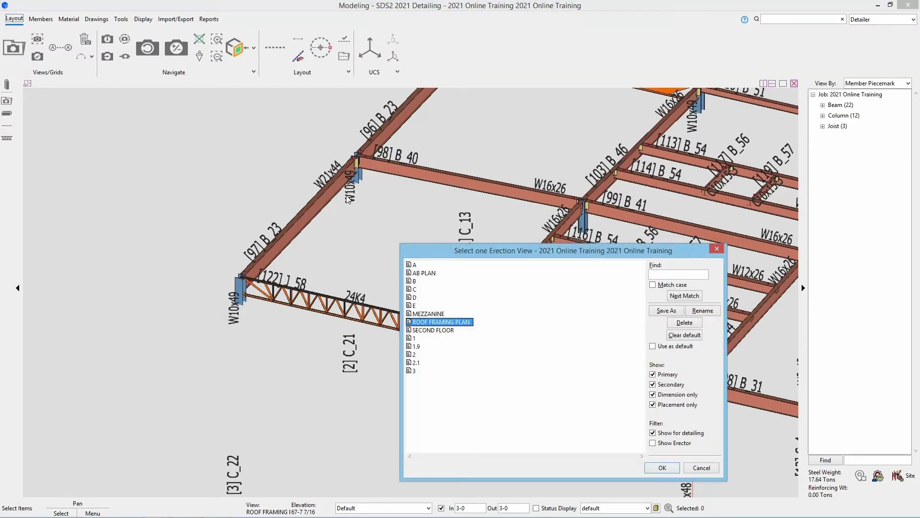
pyautogui.click(438, 330)
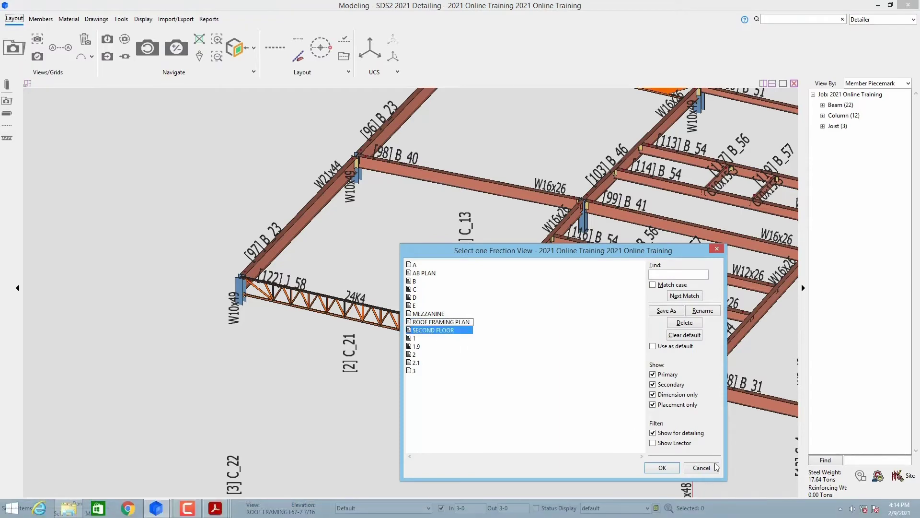
pyautogui.click(662, 467)
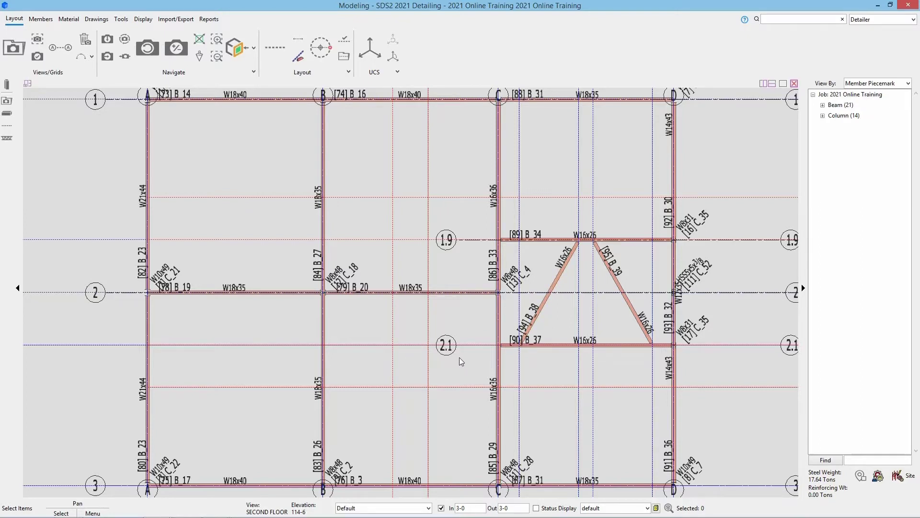
# Start the Add Horz Brc command from the Members tab's Steel menu
pyautogui.click(41, 19)
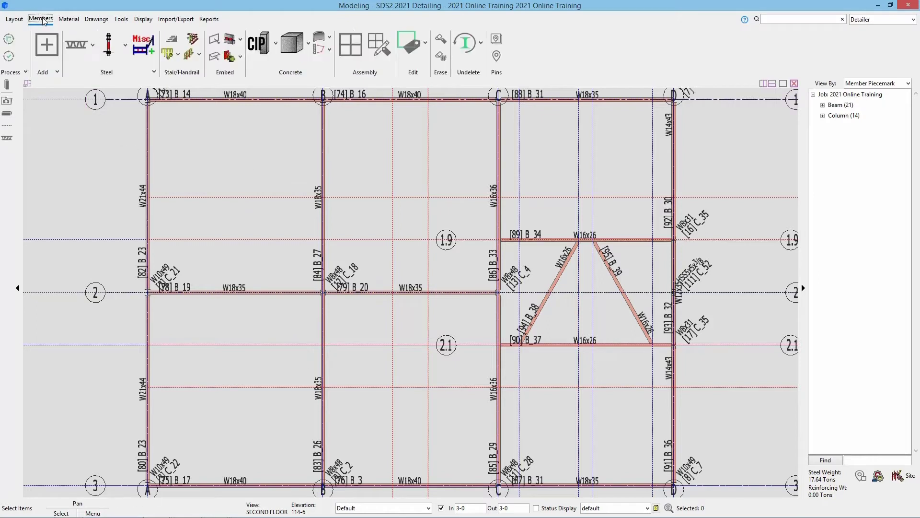
pyautogui.click(93, 46)
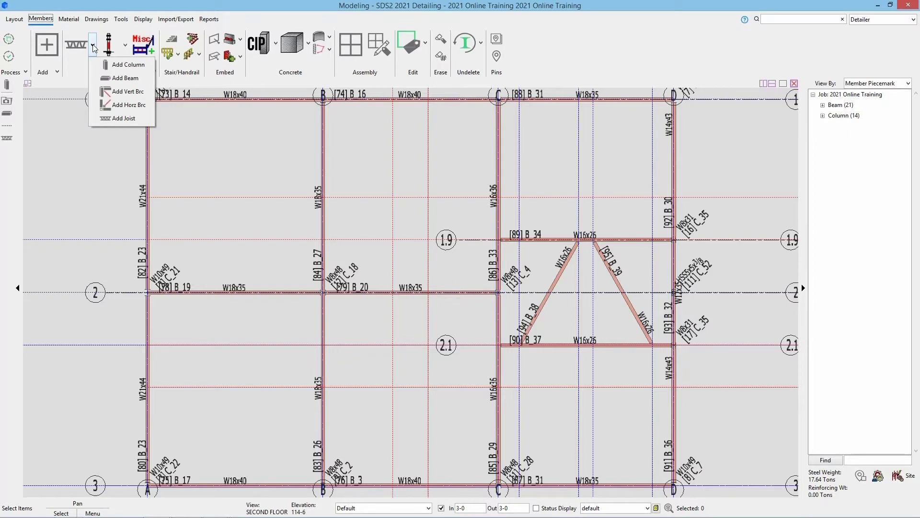
pyautogui.click(147, 108)
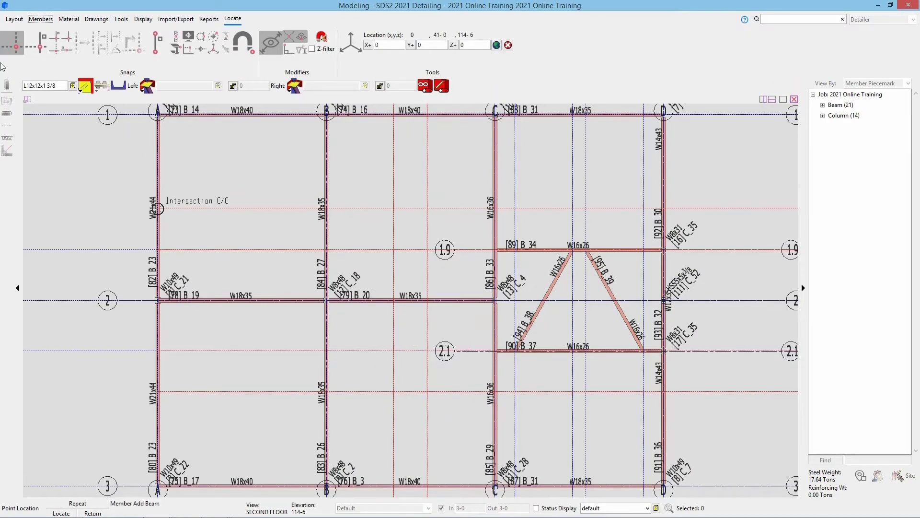
# Set the brace section to L6x4x3/8 and choose its gusset side
pyautogui.moveTo(63, 86); pyautogui.dragTo(27, 86)
pyautogui.click(86, 92)
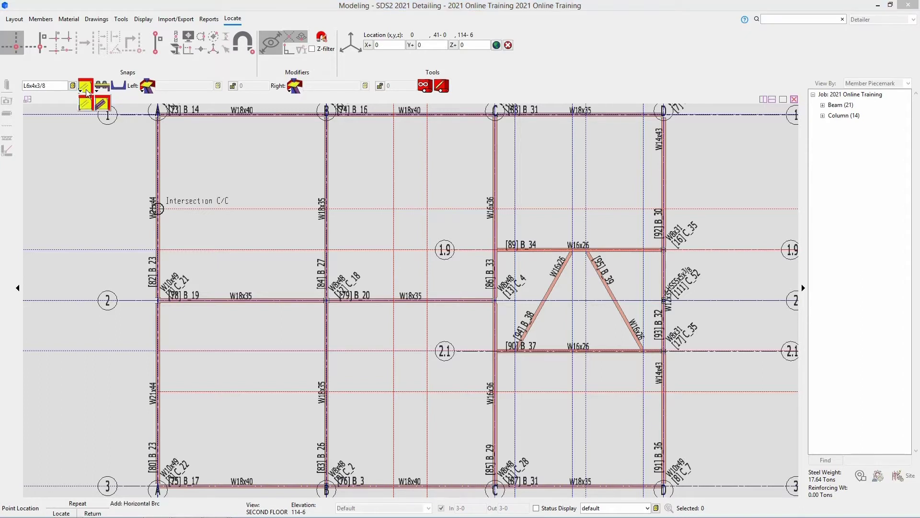
pyautogui.click(85, 102)
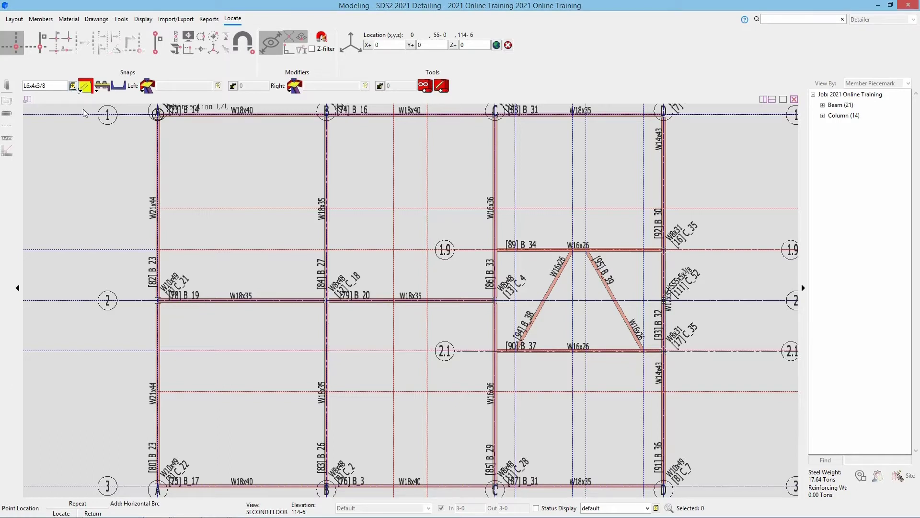
# Make the brace double-angle material with an Hbrc plate at the left end
pyautogui.click(117, 88)
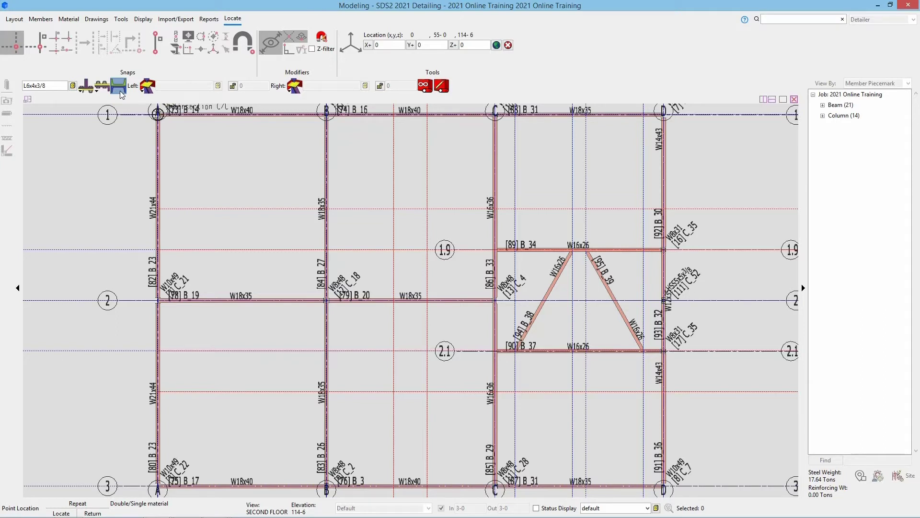
pyautogui.click(146, 93)
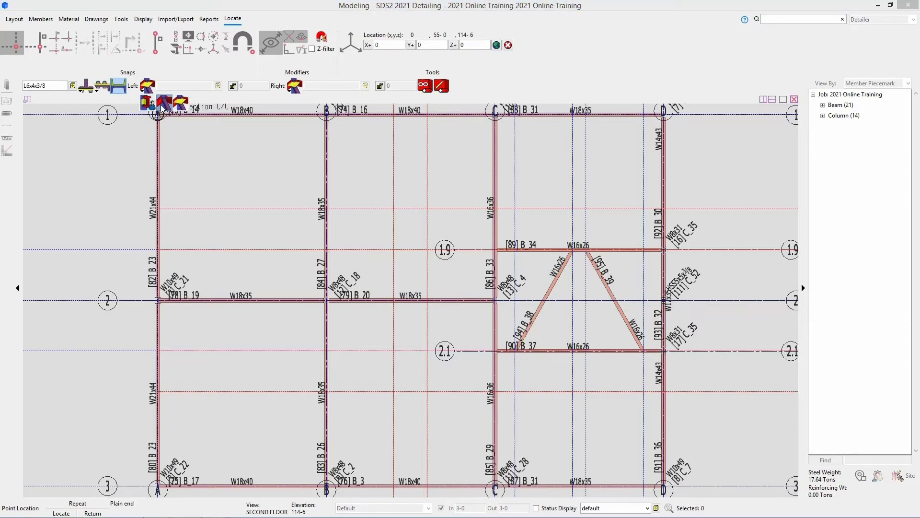
pyautogui.click(189, 107)
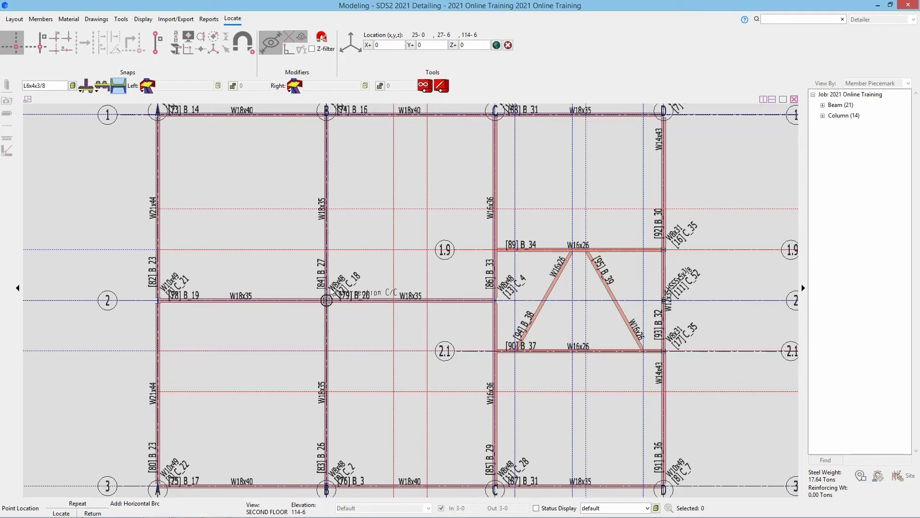
# Place brace HB_61 from grid intersection C/2.1 to D/3
pyautogui.click(495, 351)
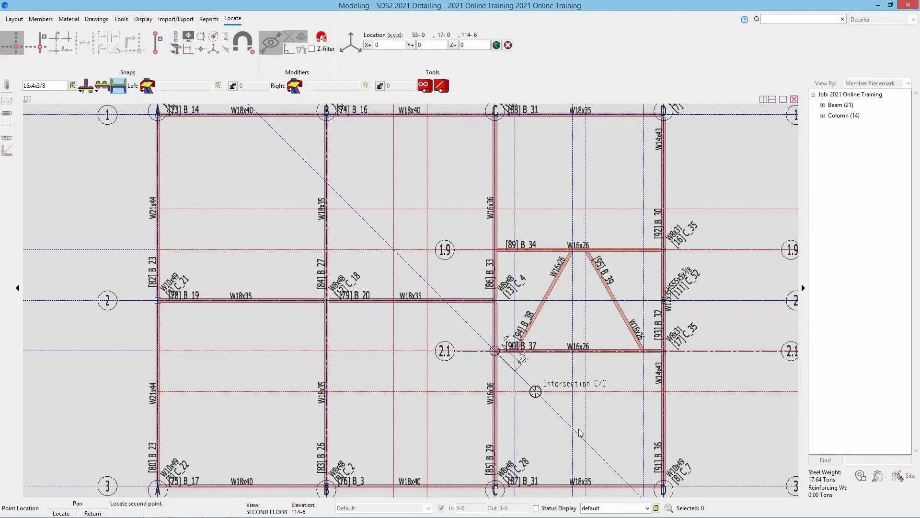
pyautogui.scroll(3, 663, 486)
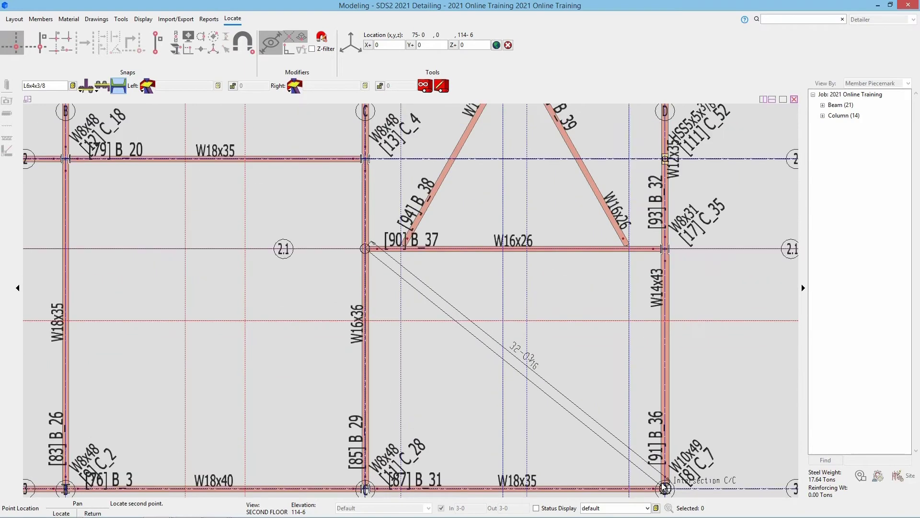
pyautogui.click(665, 487)
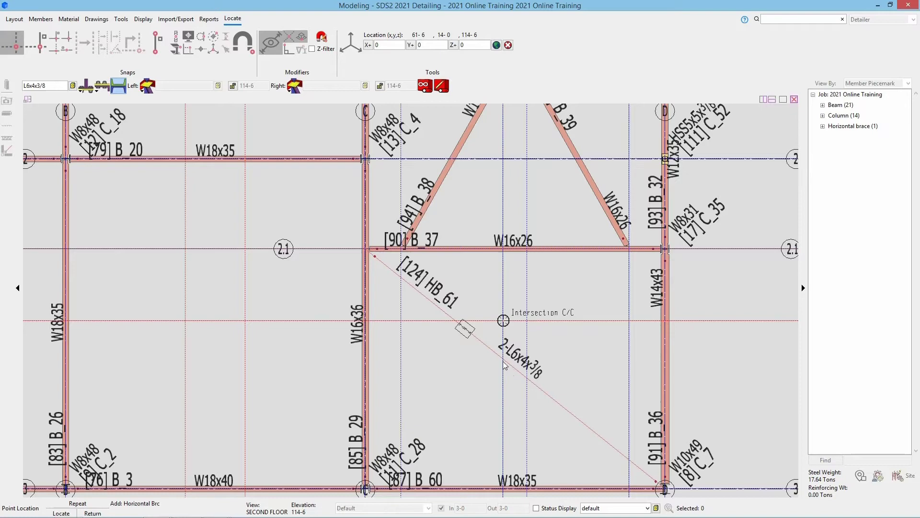
pyautogui.scroll(-3, 502, 361)
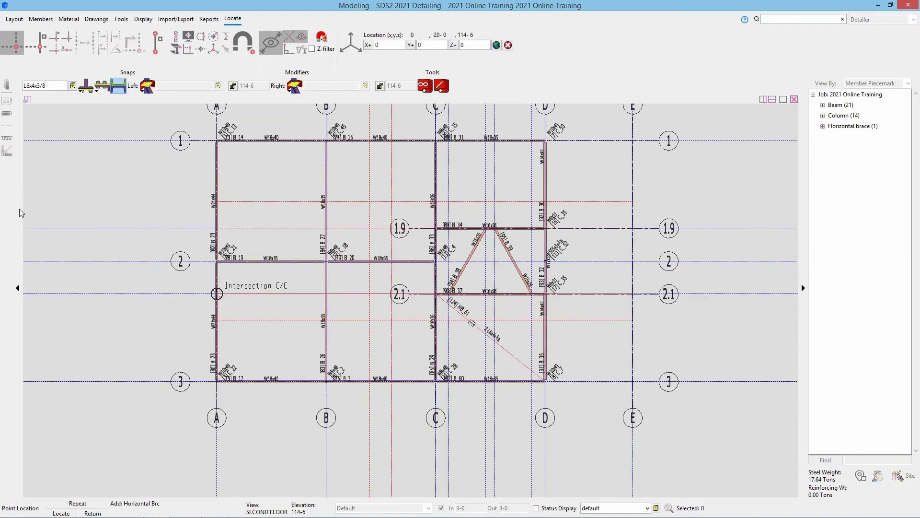
# Set the section to WT8x13 with Z+ of -3, then end placement without adding a brace
pyautogui.click(63, 85)
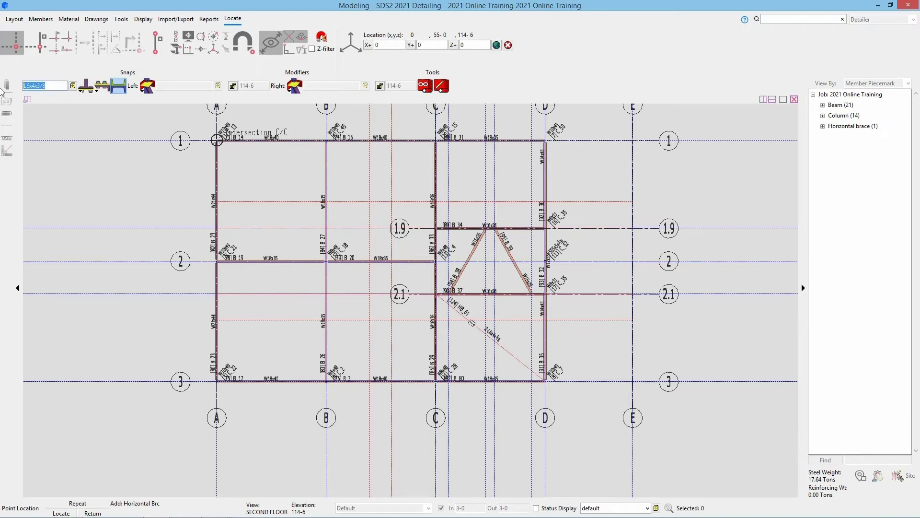
pyautogui.write('wt8x13')
pyautogui.press('Tab')
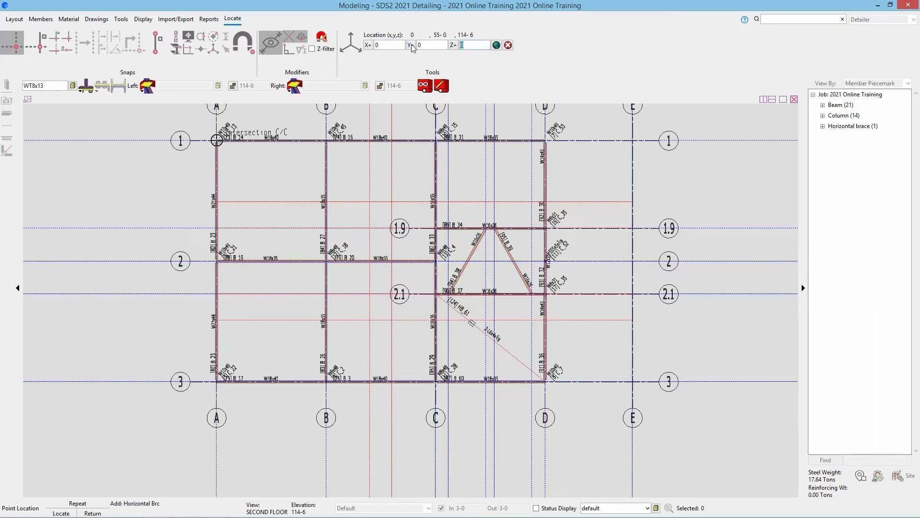
pyautogui.write('-3')
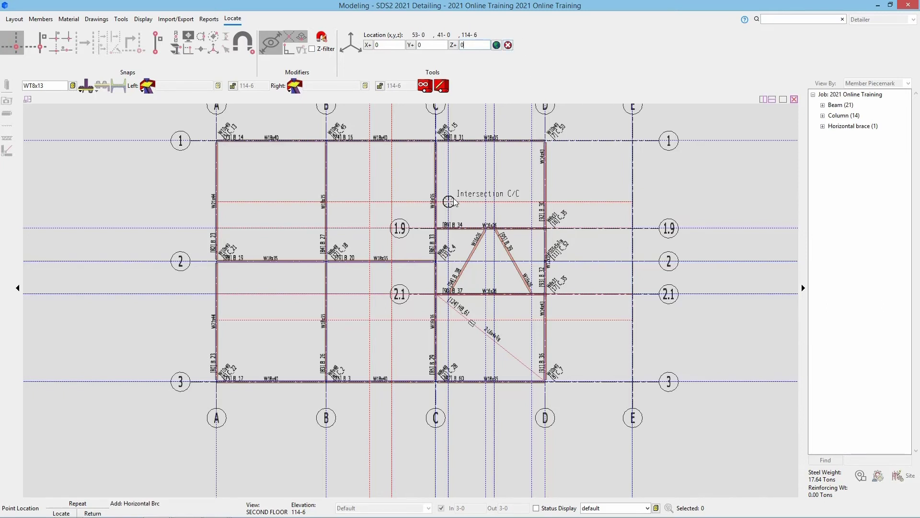
pyautogui.rightClick(456, 225)
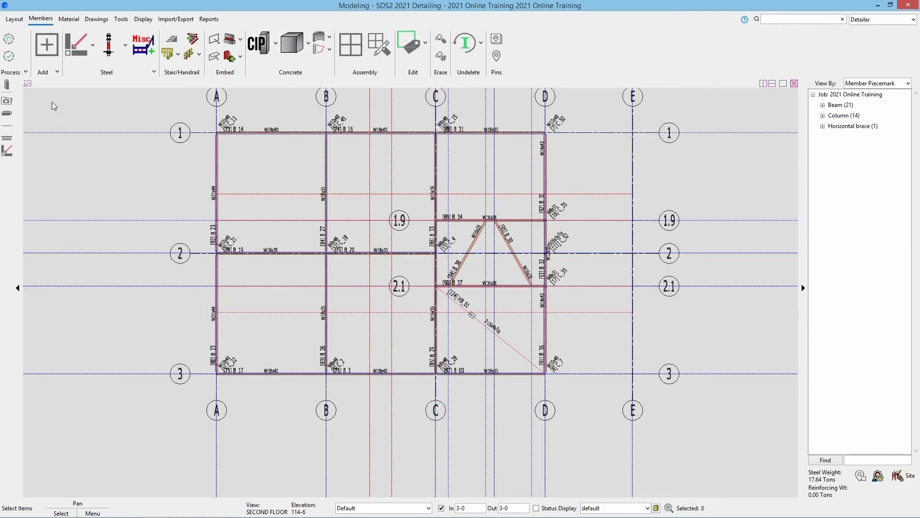
# Change the relative view depth by -3, so the plan elevation reads 114-3
pyautogui.click(15, 21)
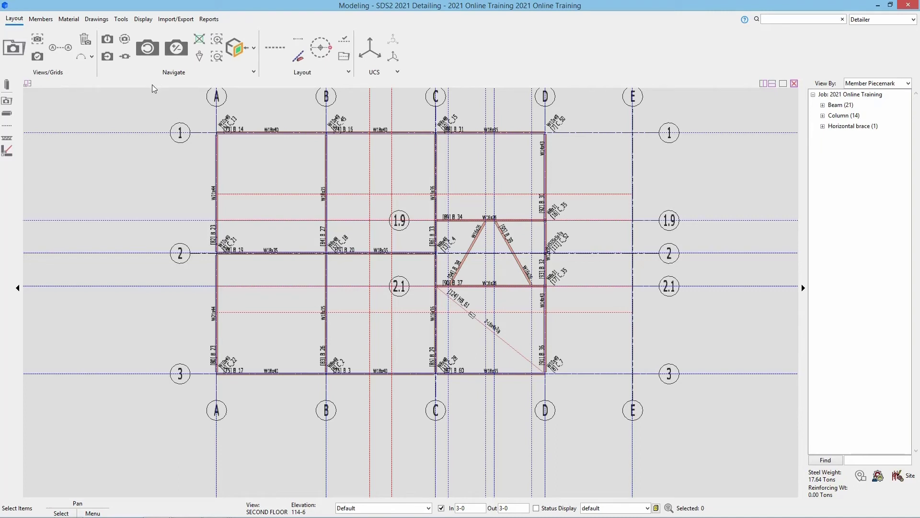
pyautogui.click(178, 49)
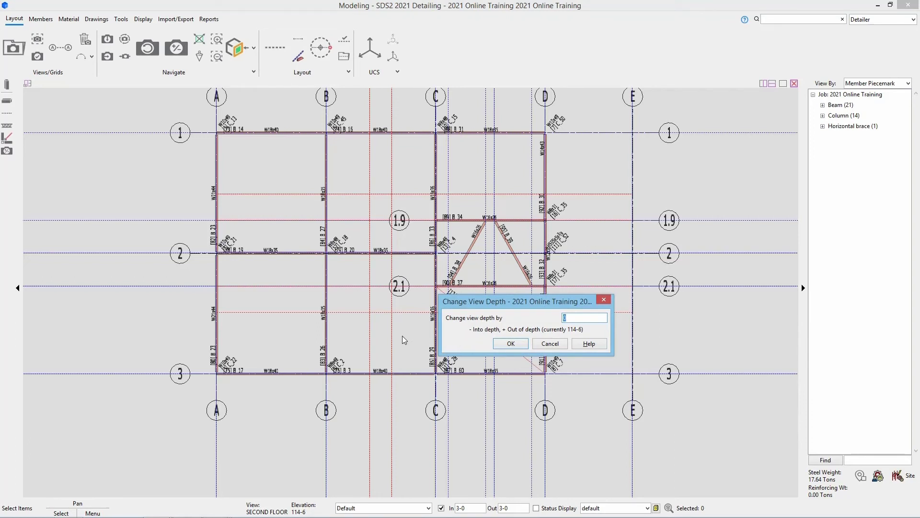
pyautogui.write('-3')
pyautogui.click(501, 345)
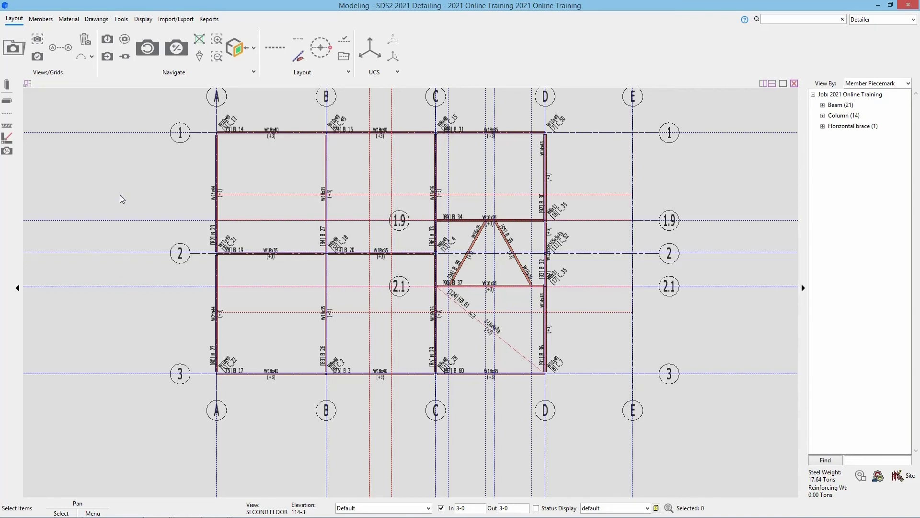
# Start another horizontal brace, replacing the L6x4x3/8 section with WT8x13
pyautogui.click(39, 20)
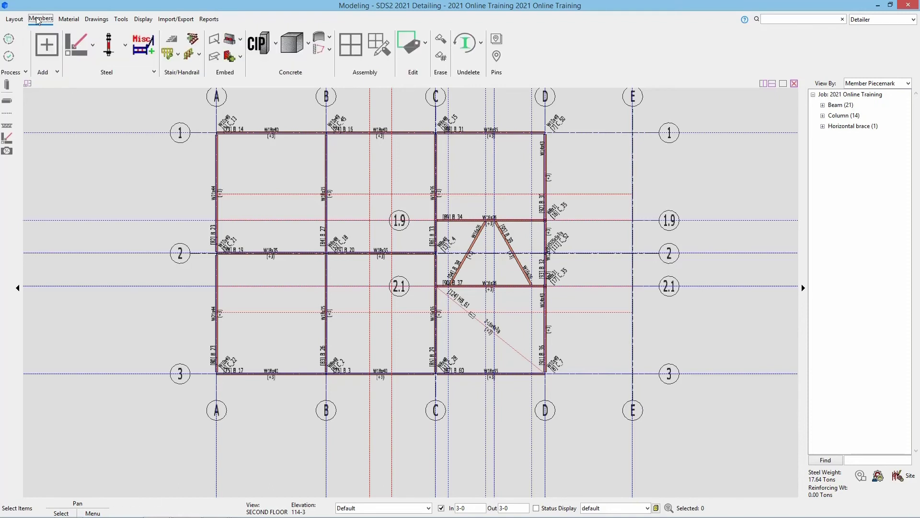
pyautogui.click(82, 42)
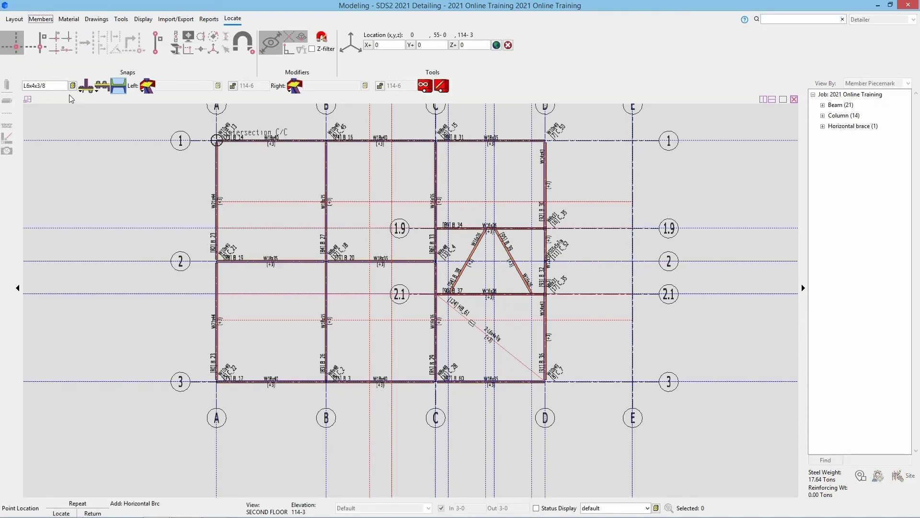
pyautogui.doubleClick(26, 87)
pyautogui.press('BackSpace')
pyautogui.write('wt8x13')
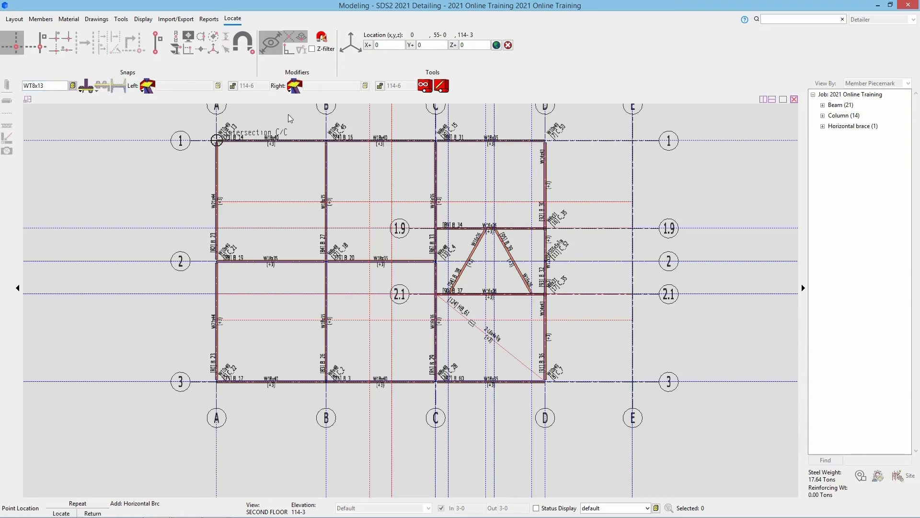
# Place brace HB_63 from C/1.9 to D/1, then zoom in to inspect it
pyautogui.click(451, 228)
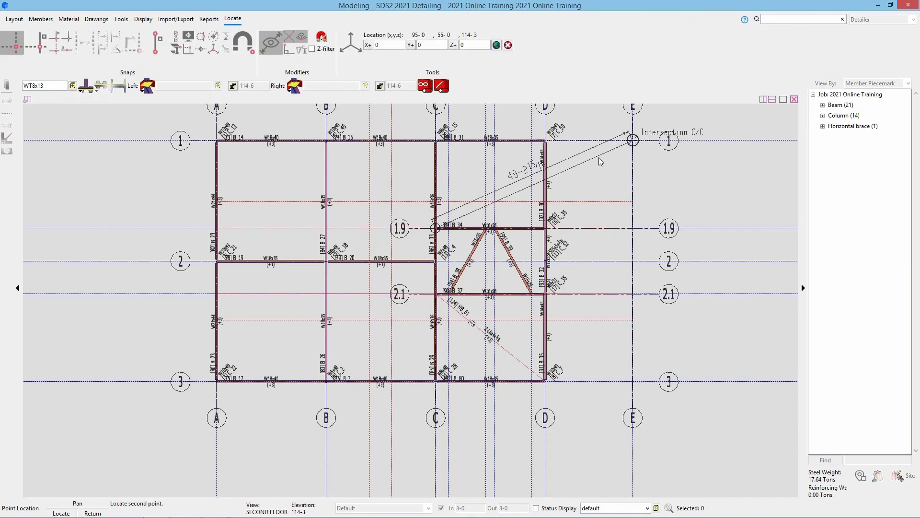
pyautogui.click(544, 141)
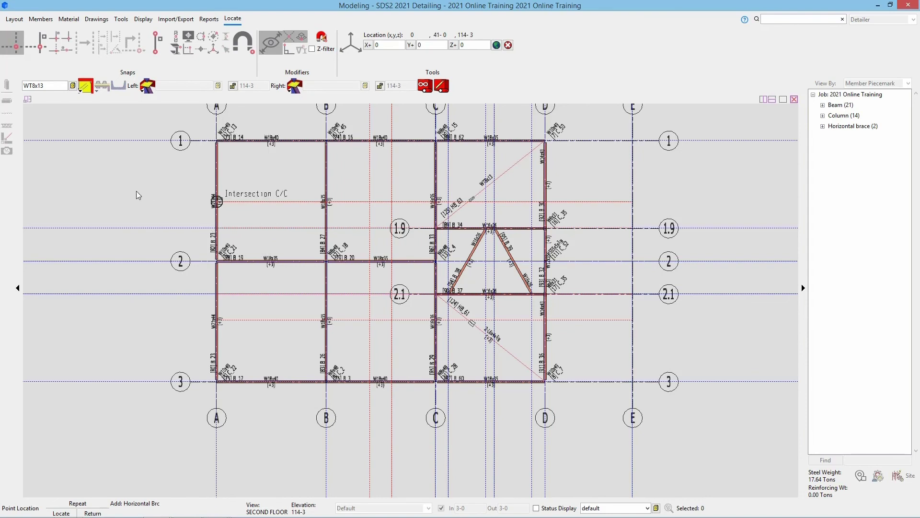
pyautogui.rightClick(123, 192)
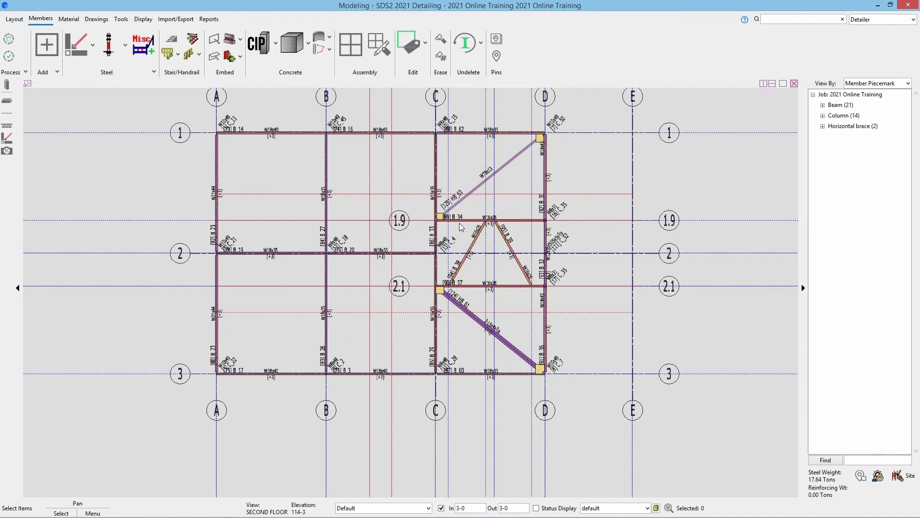
pyautogui.scroll(5, 444, 306)
pyautogui.scroll(2, 456, 293)
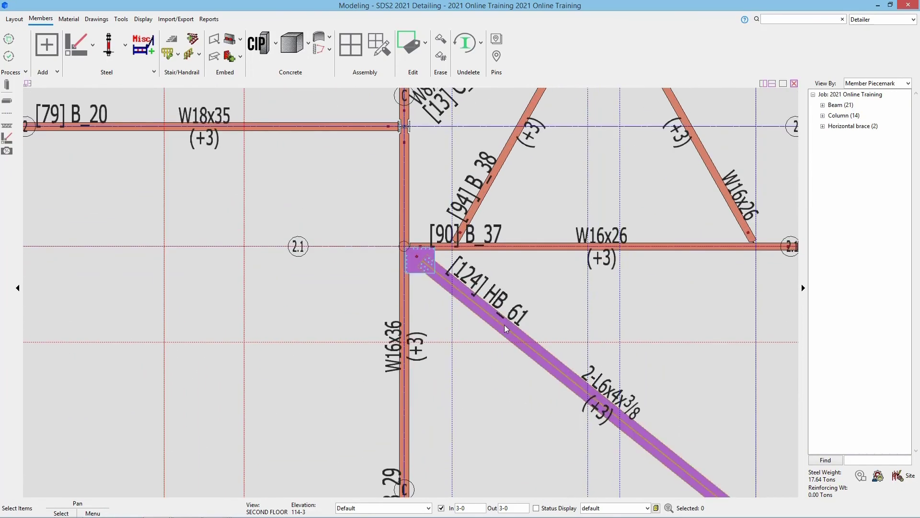
pyautogui.scroll(-3, 504, 324)
pyautogui.moveTo(515, 163); pyautogui.dragTo(472, 332, button='middle')
pyautogui.scroll(4, 463, 286)
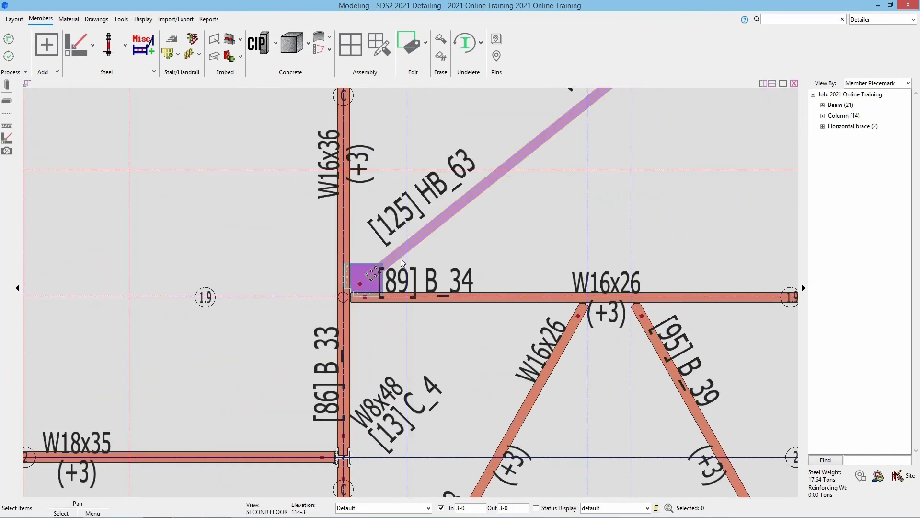